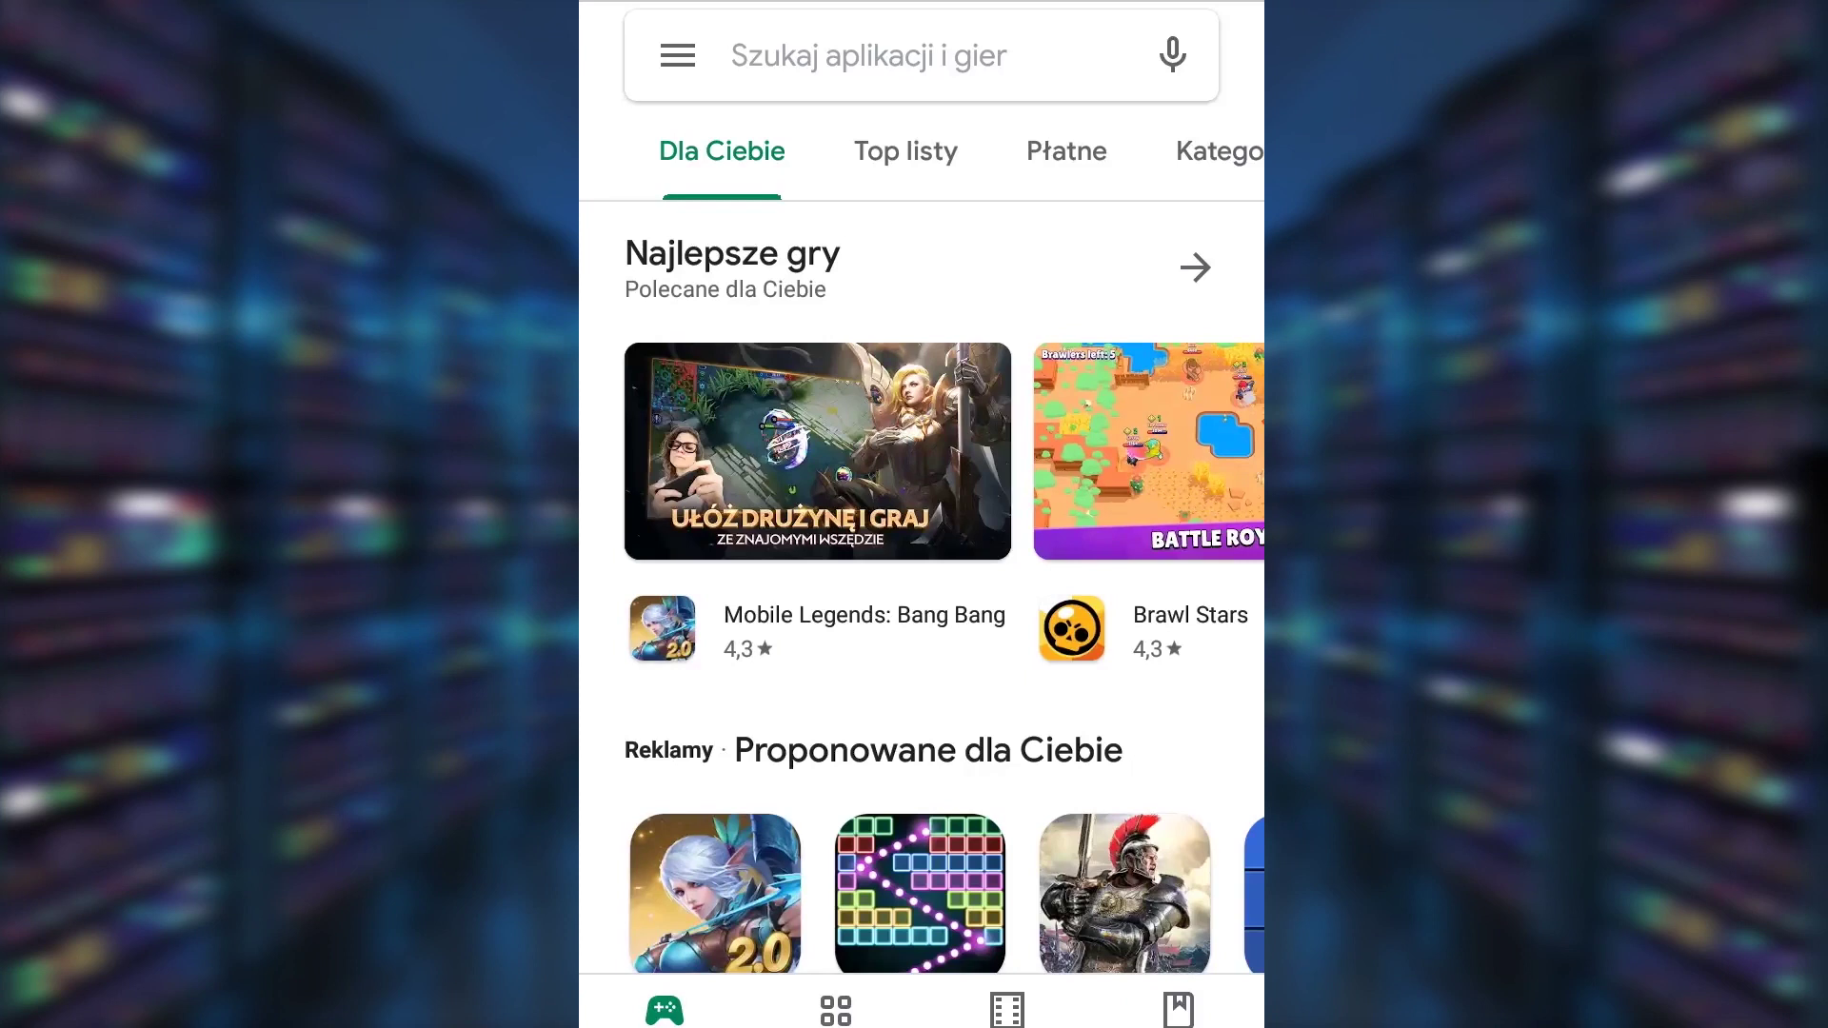
Search the Play Store for 'vpn' and install Ultimate VPN, accepting its permissions
left_click(868, 56)
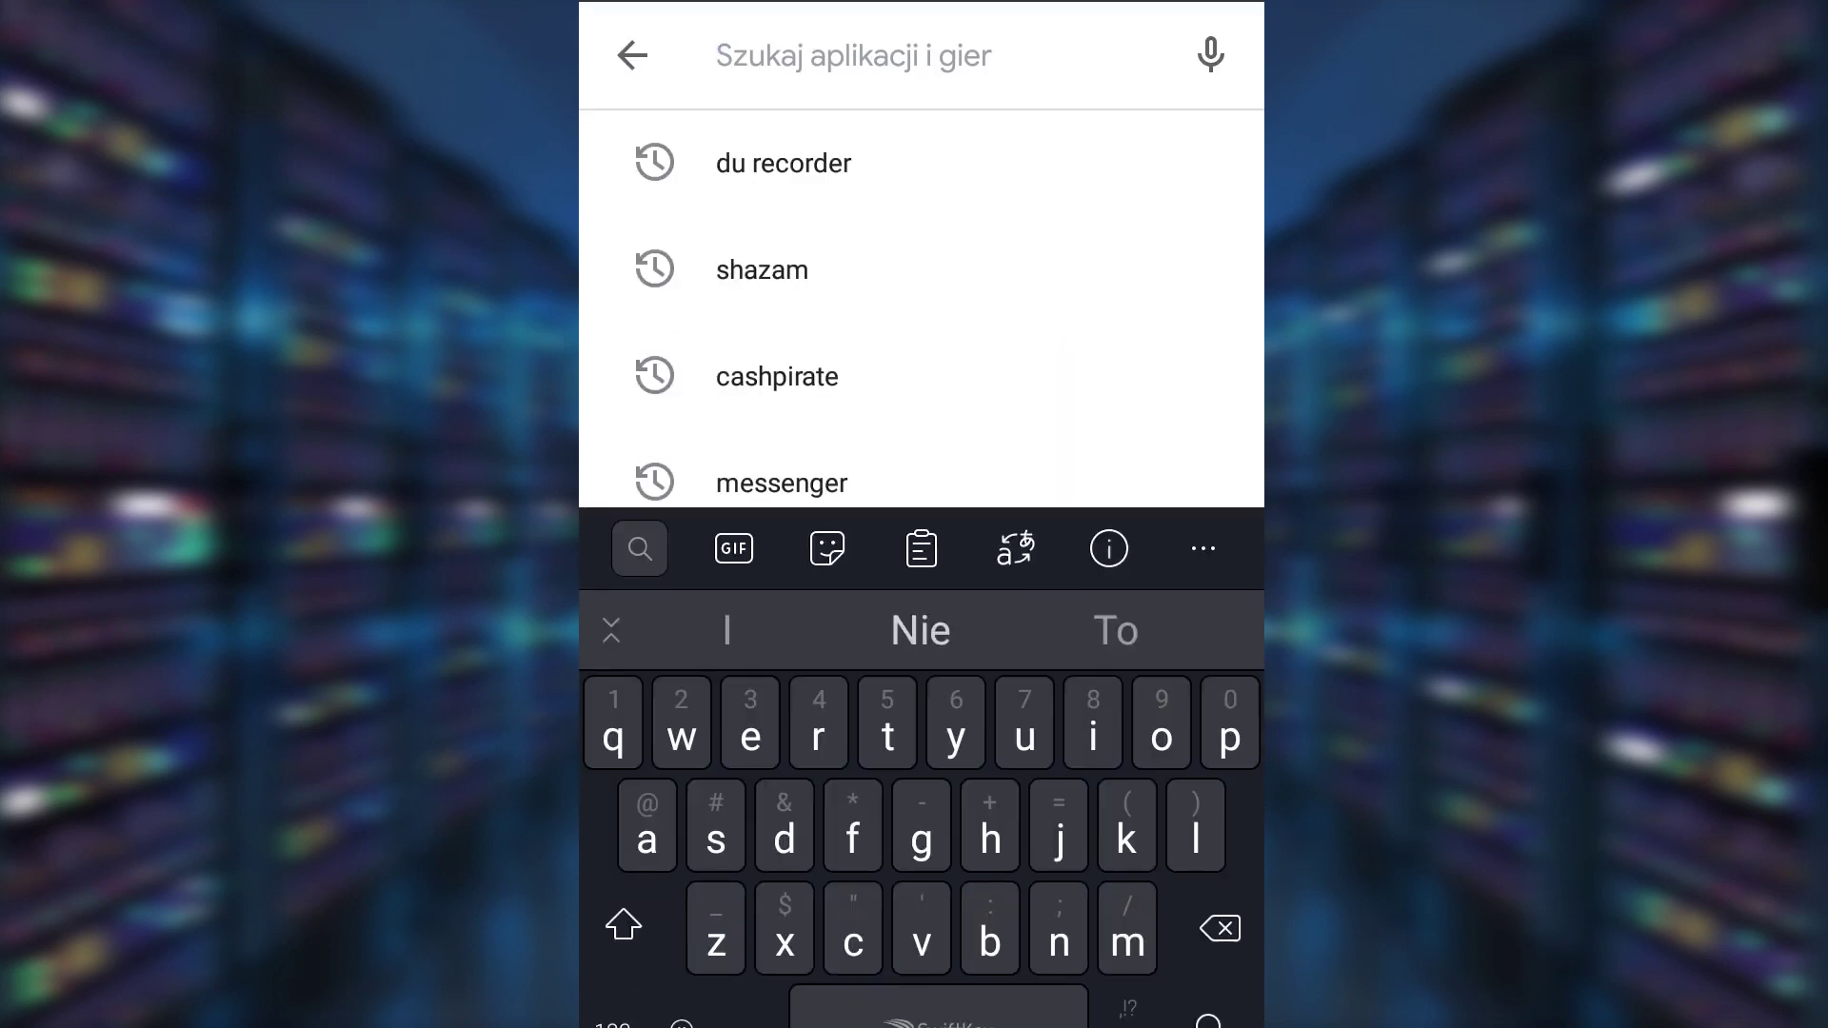
type("vpn")
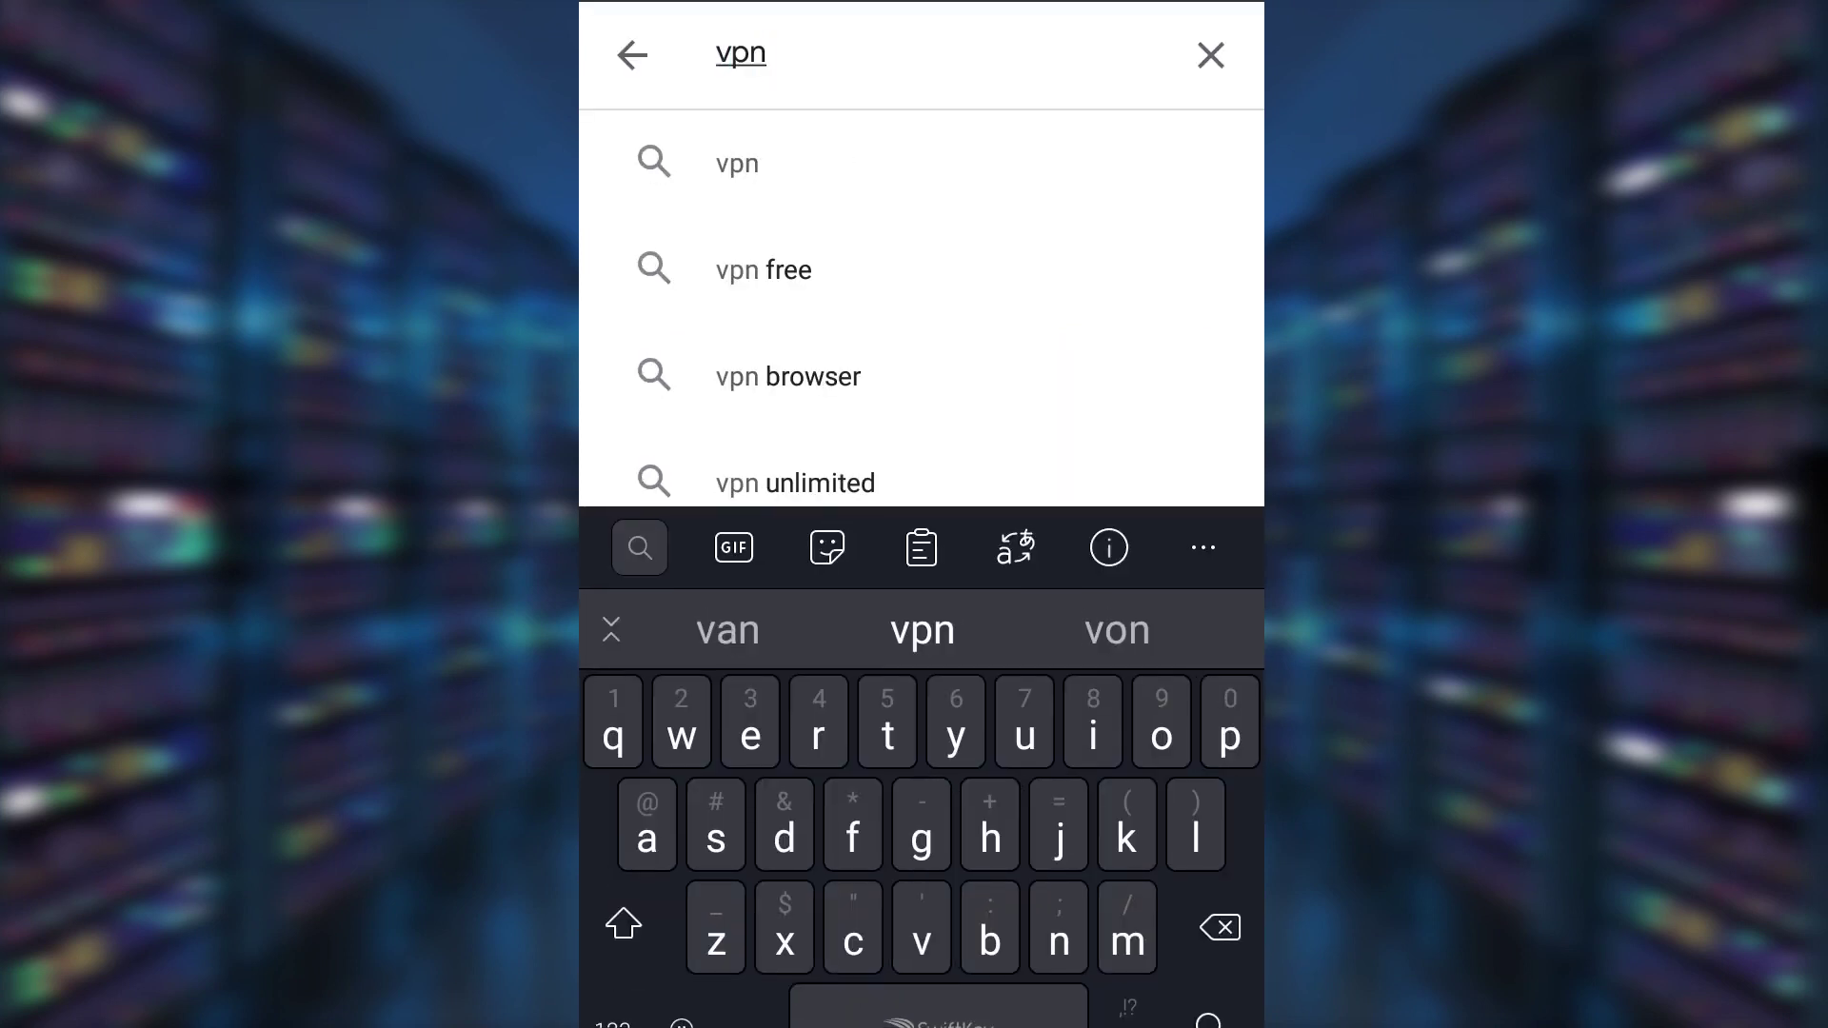
key("Return")
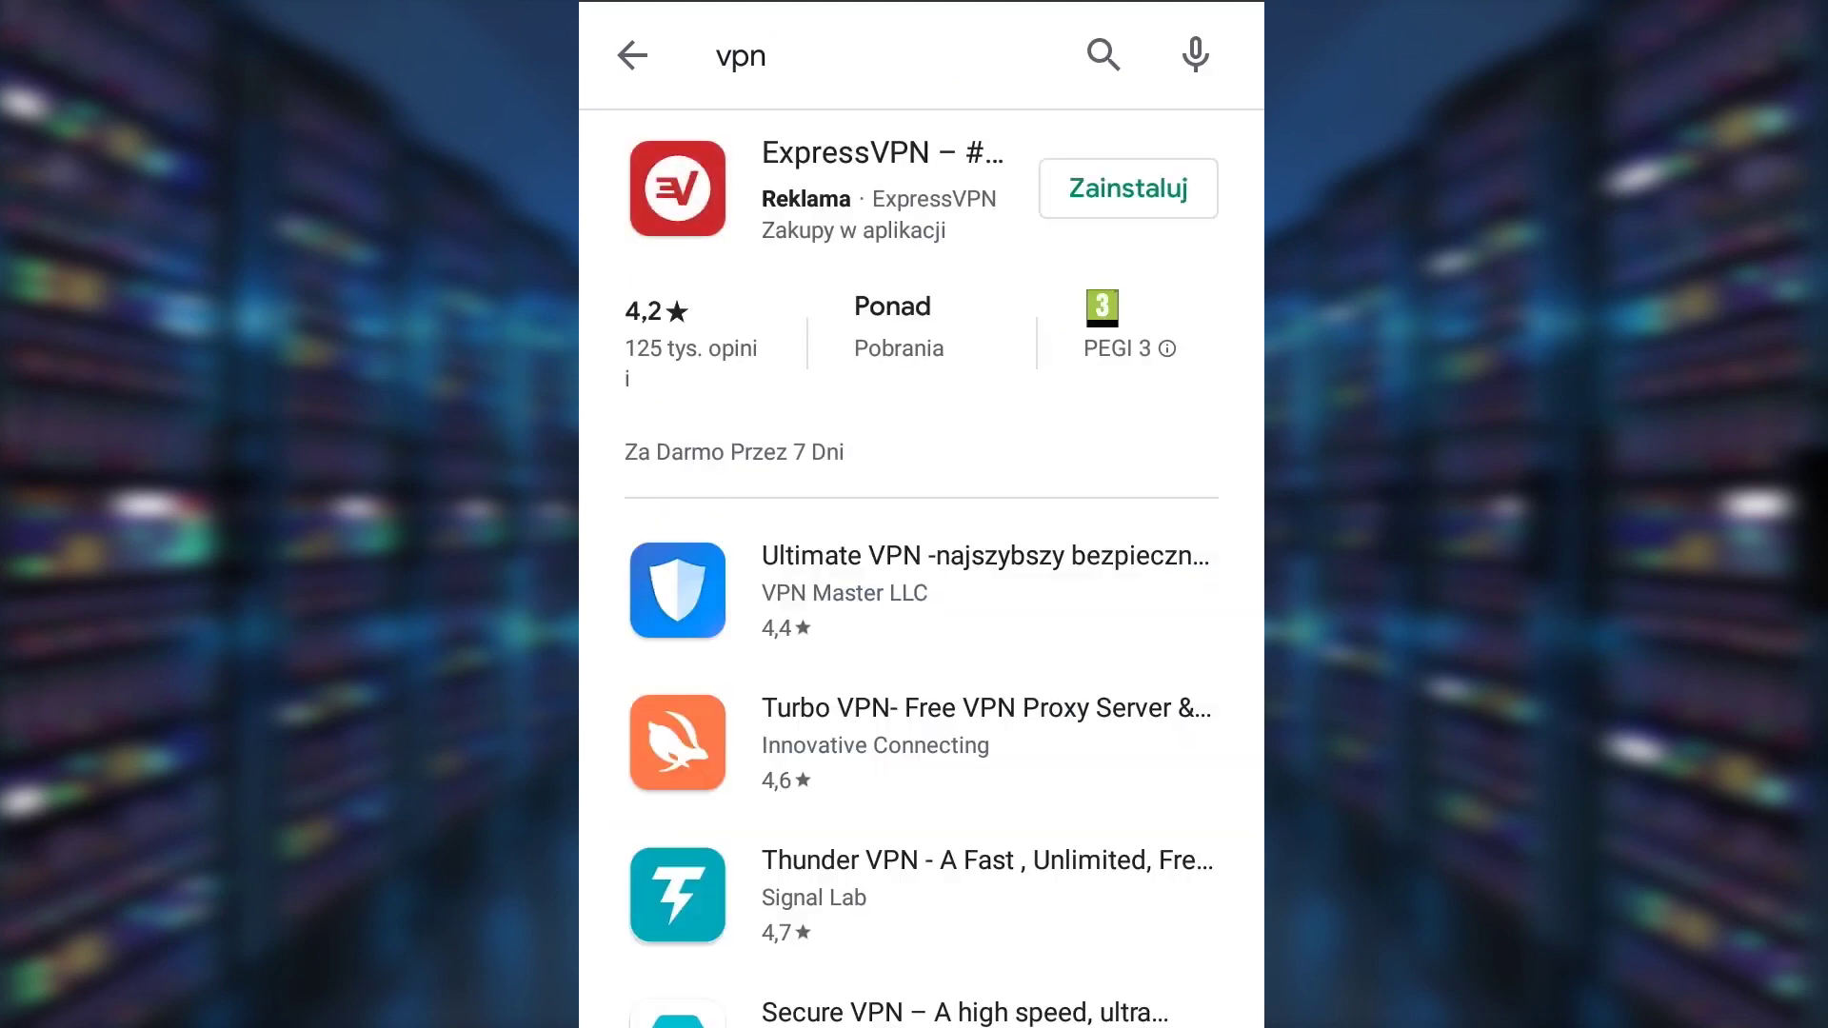
scroll(914, 590, "down", 2)
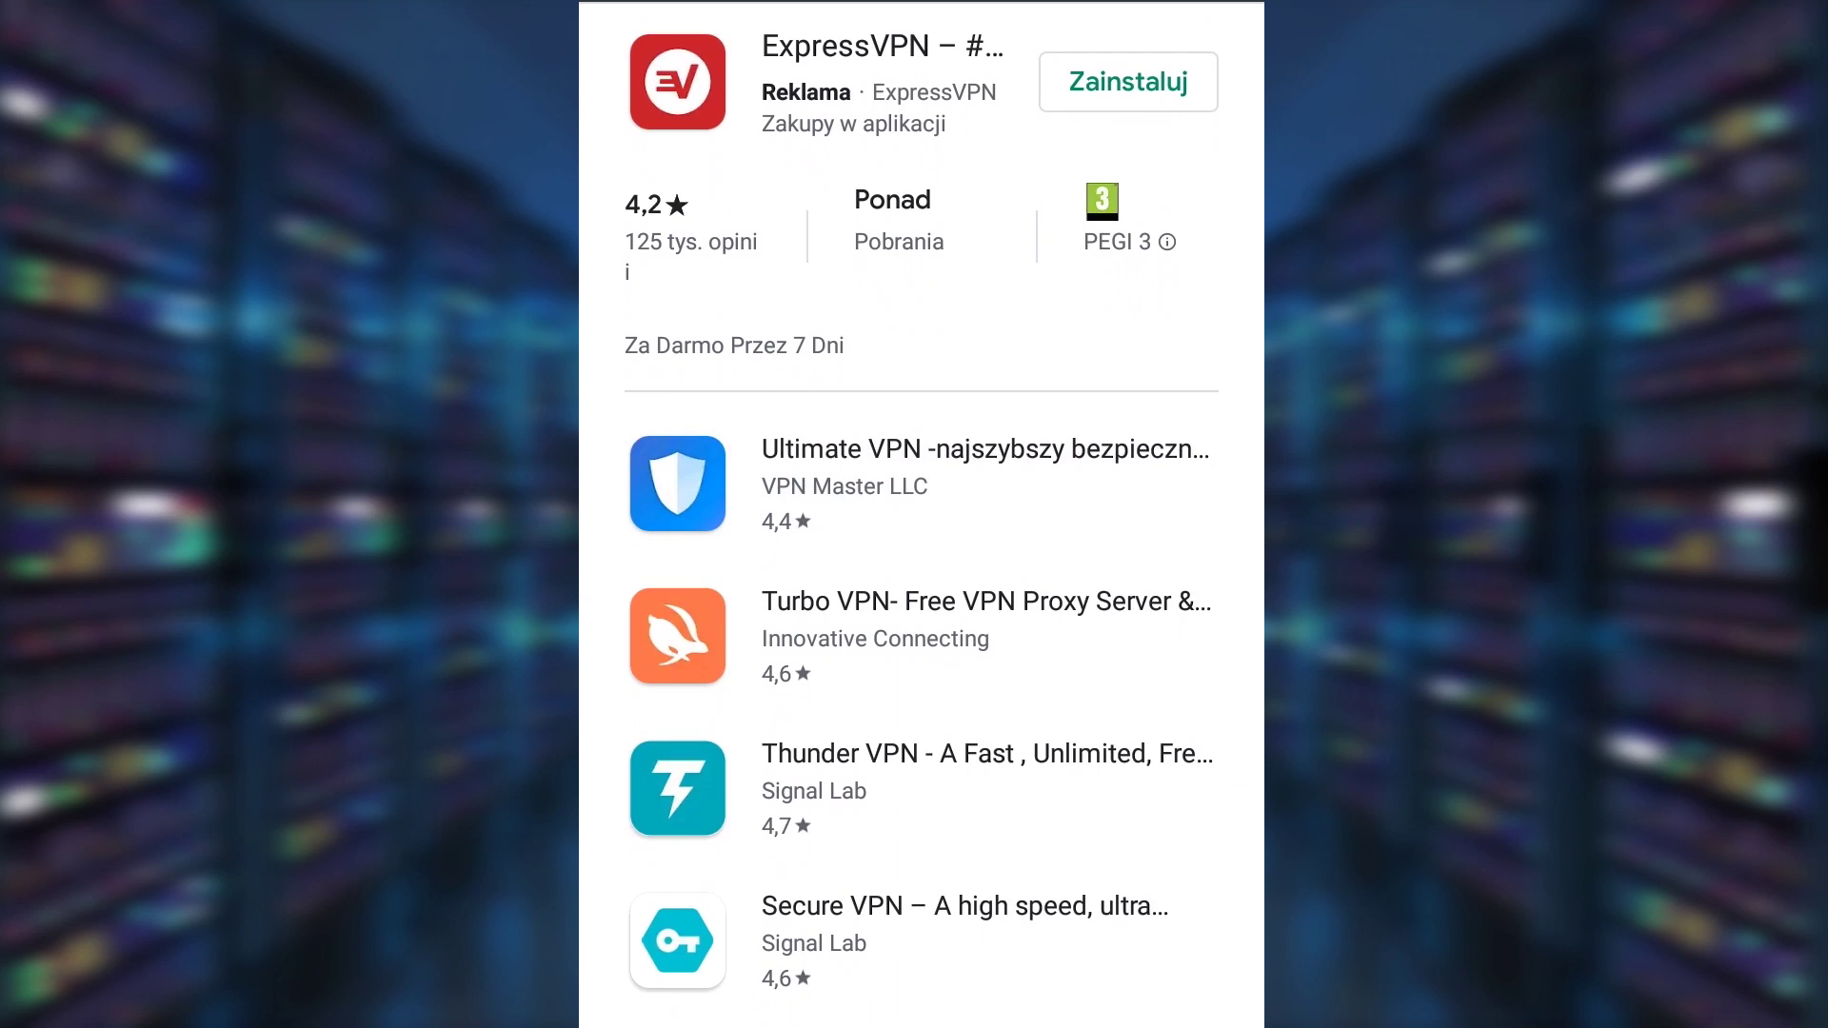
left_click(922, 483)
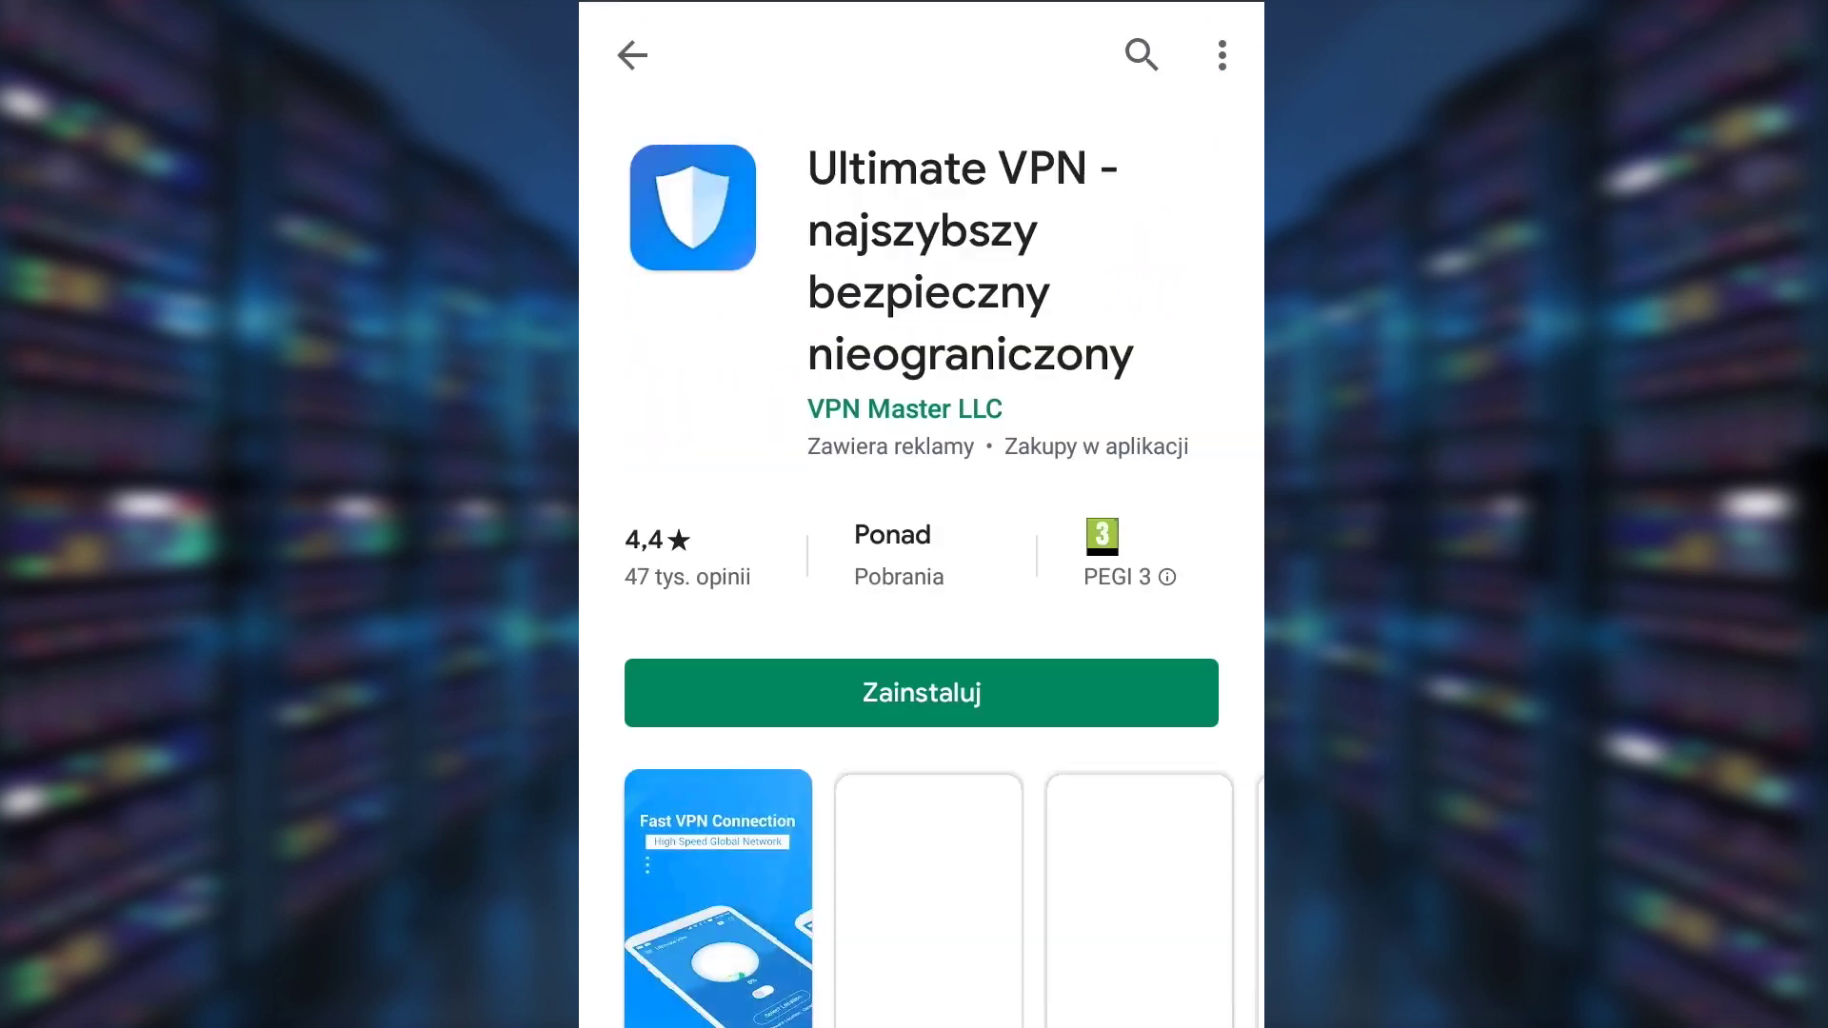
scroll(922, 642, "down", 4)
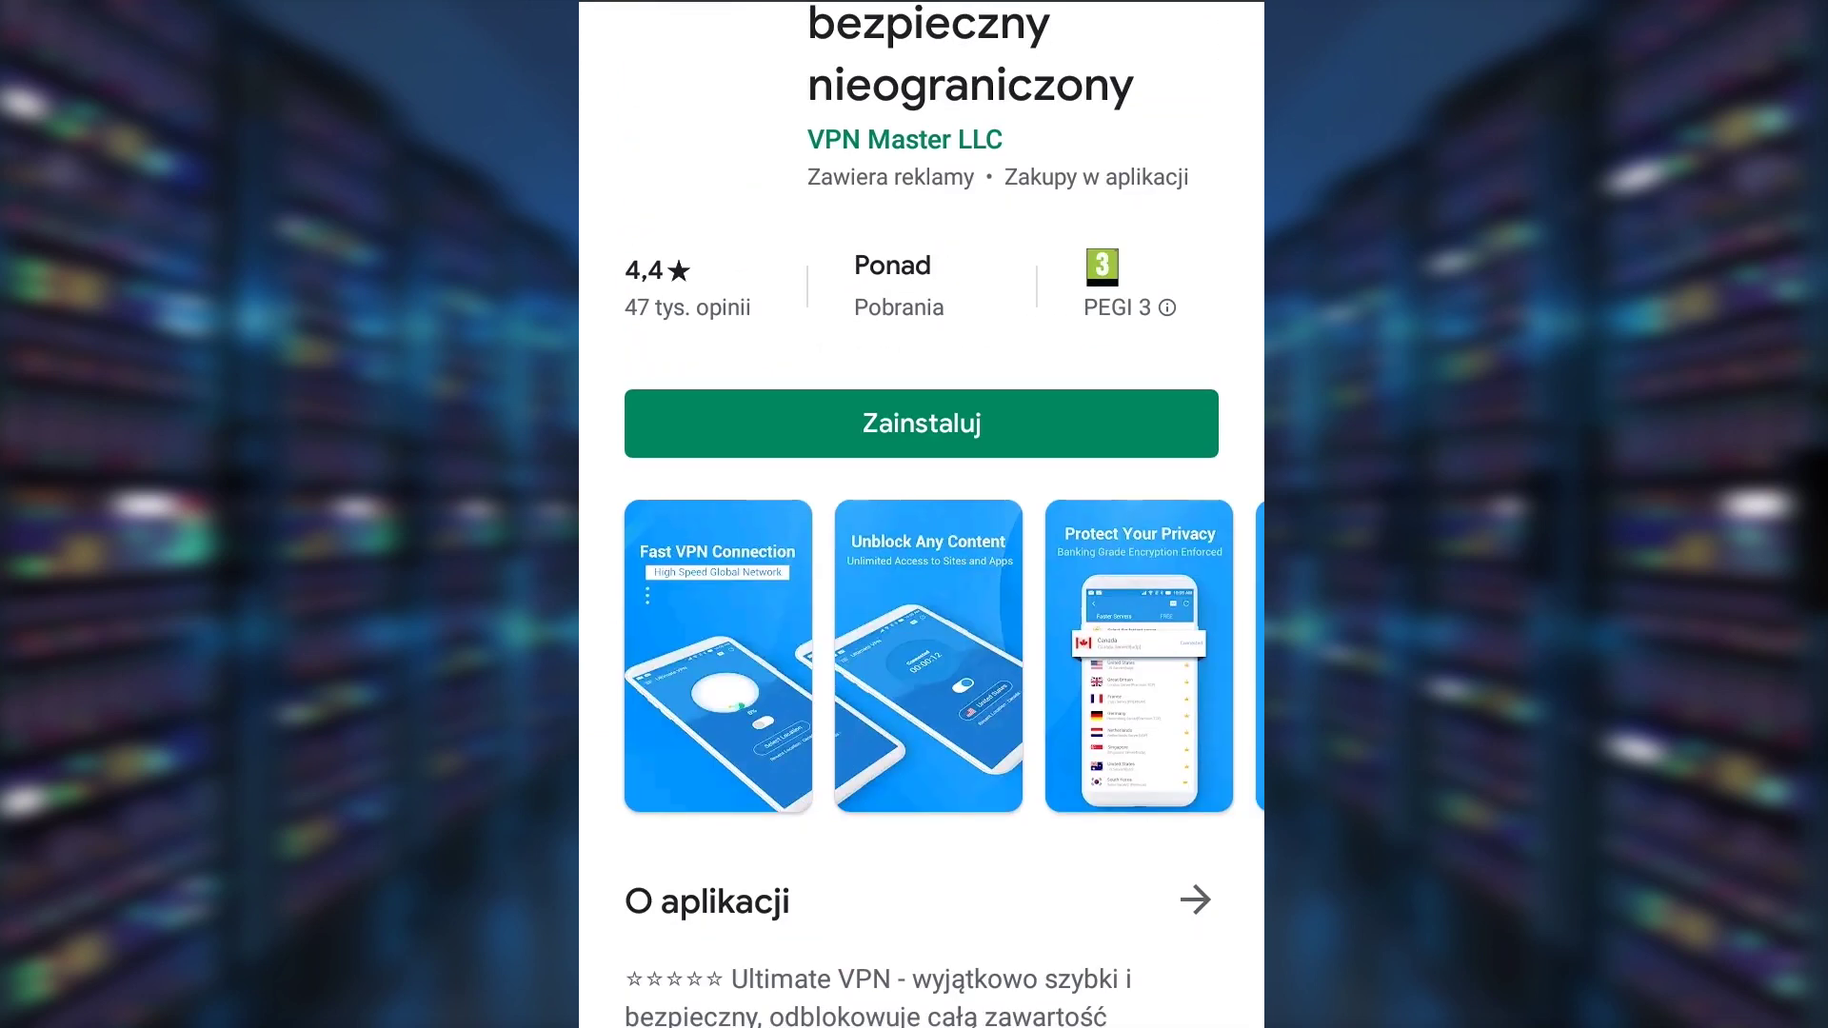
left_click(921, 423)
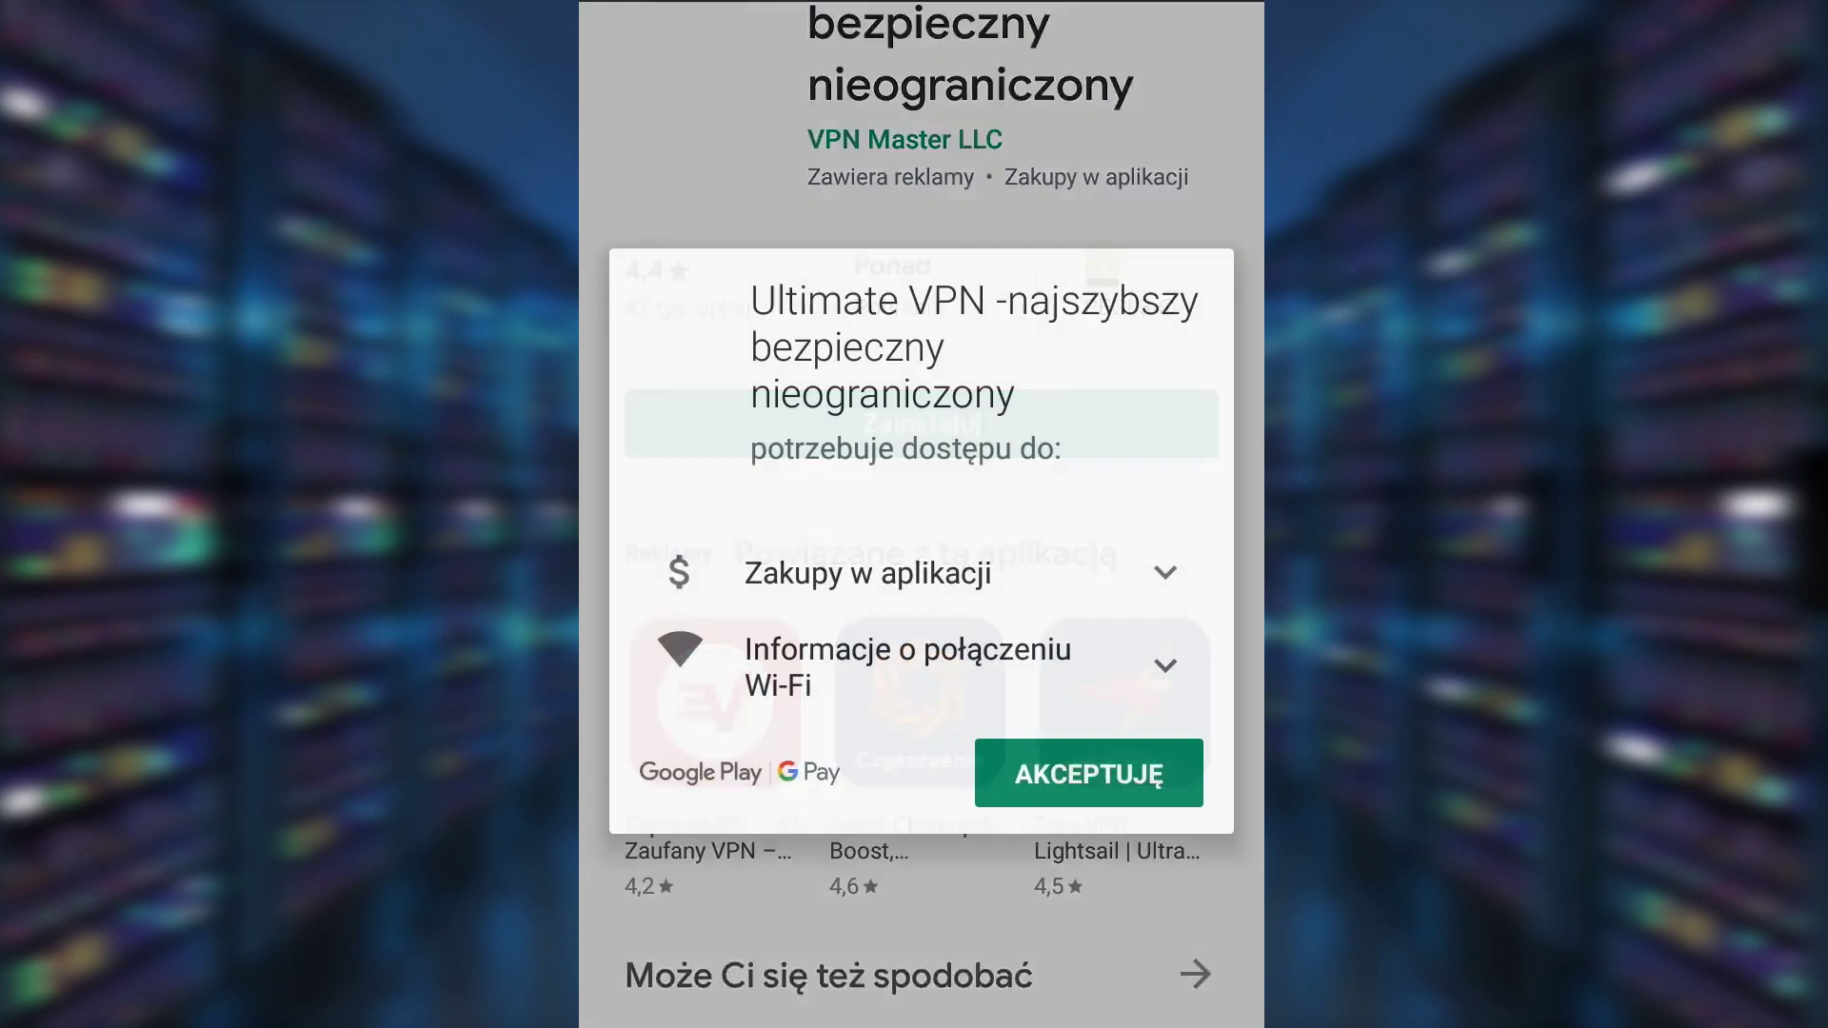
left_click(1088, 773)
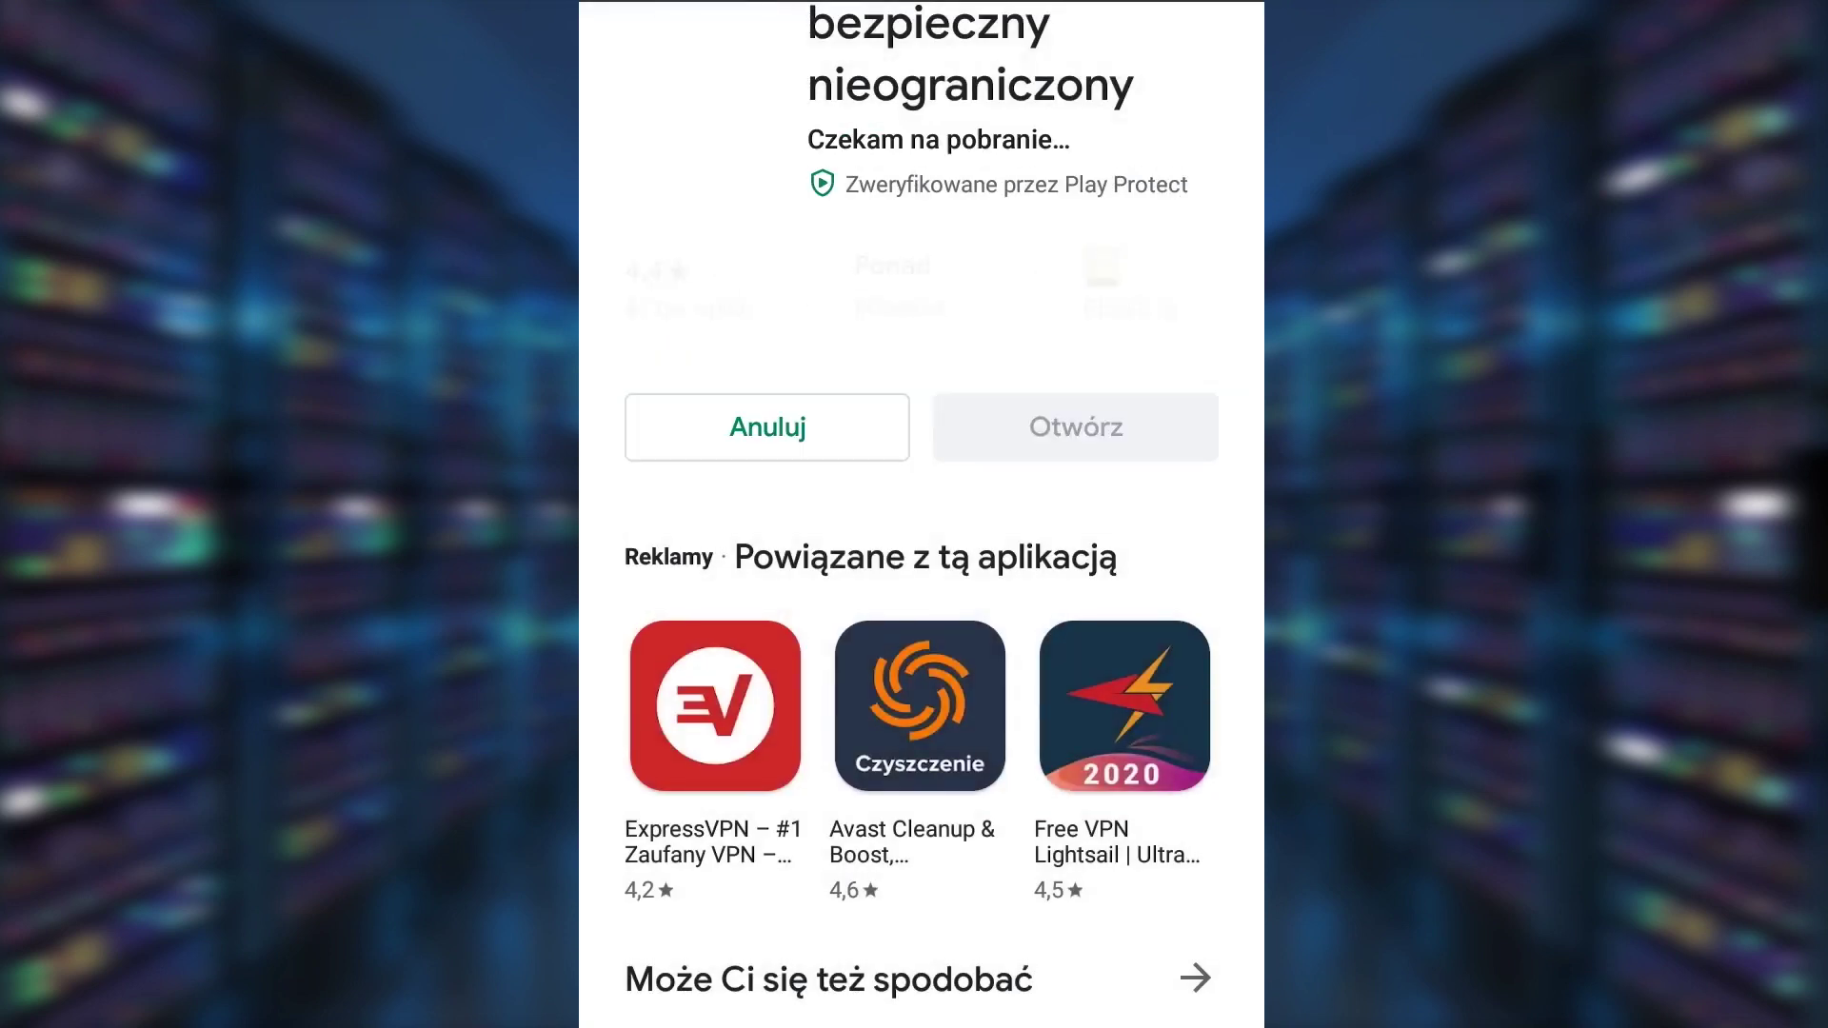
scroll(922, 642, "down", 1)
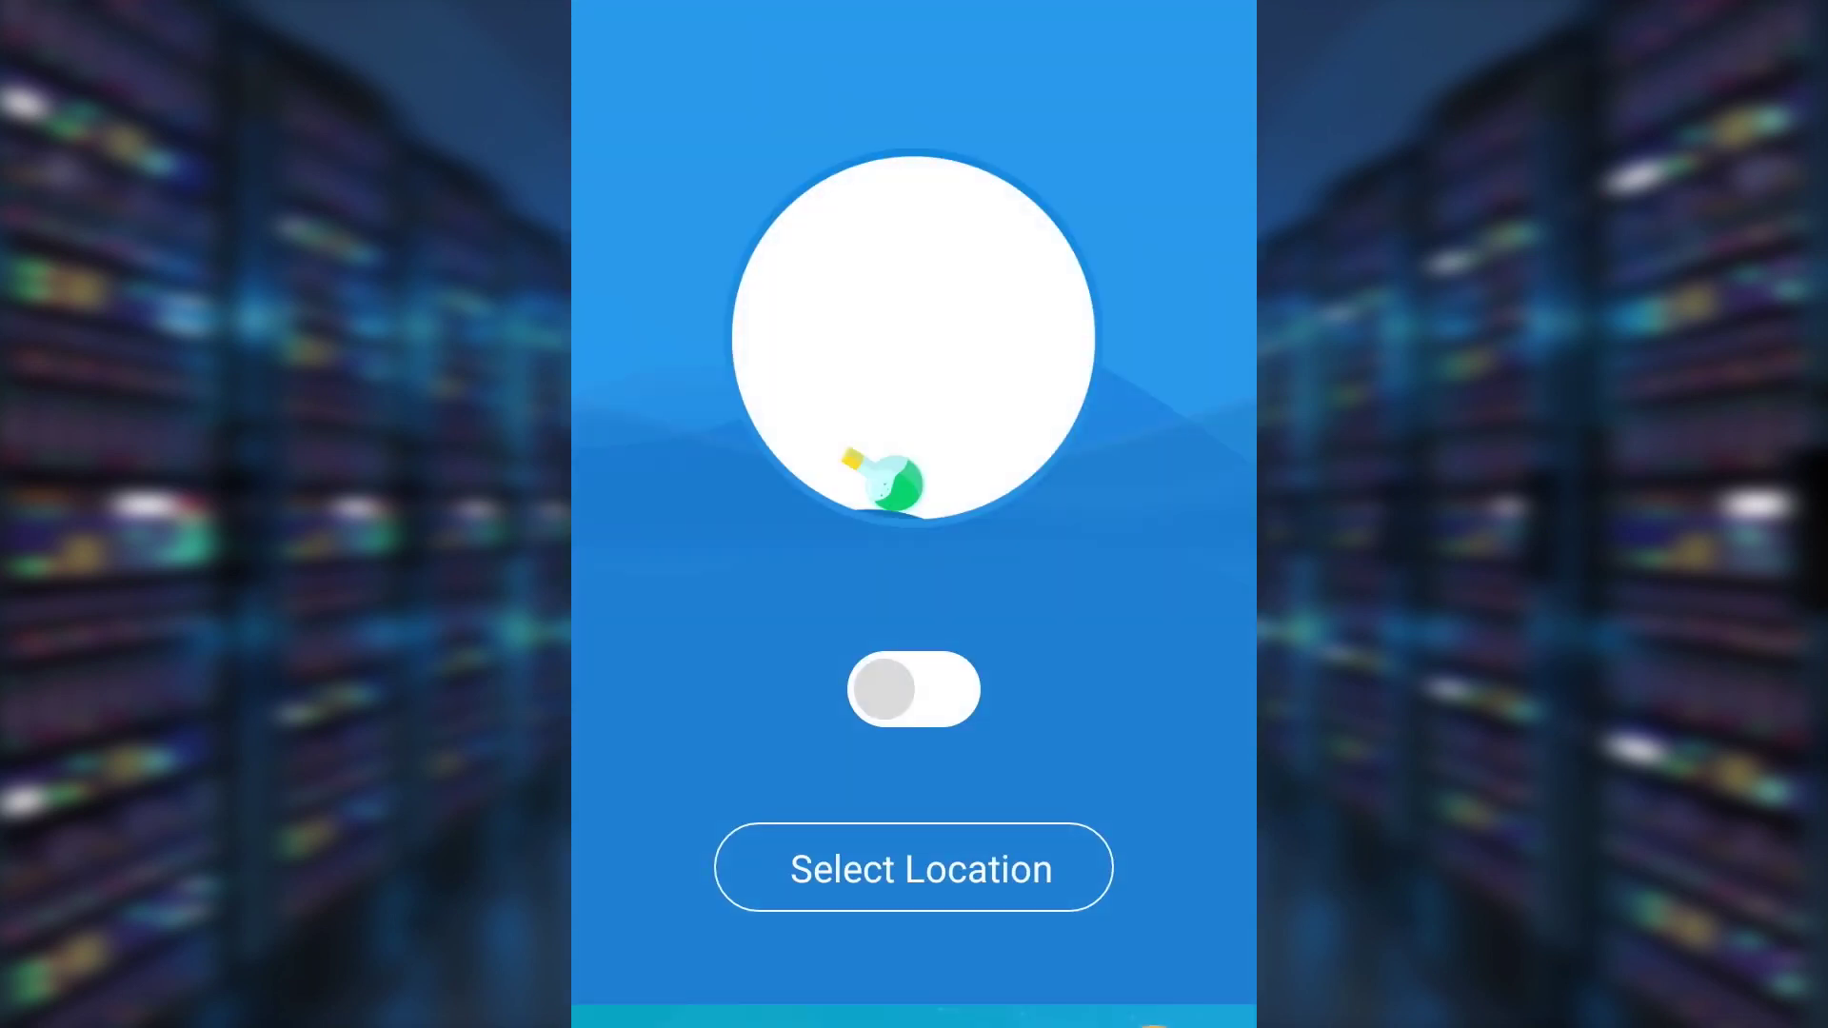
Connect Ultimate VPN via the free Germany server and allow the VPN connection request
left_click(914, 868)
left_click(1085, 59)
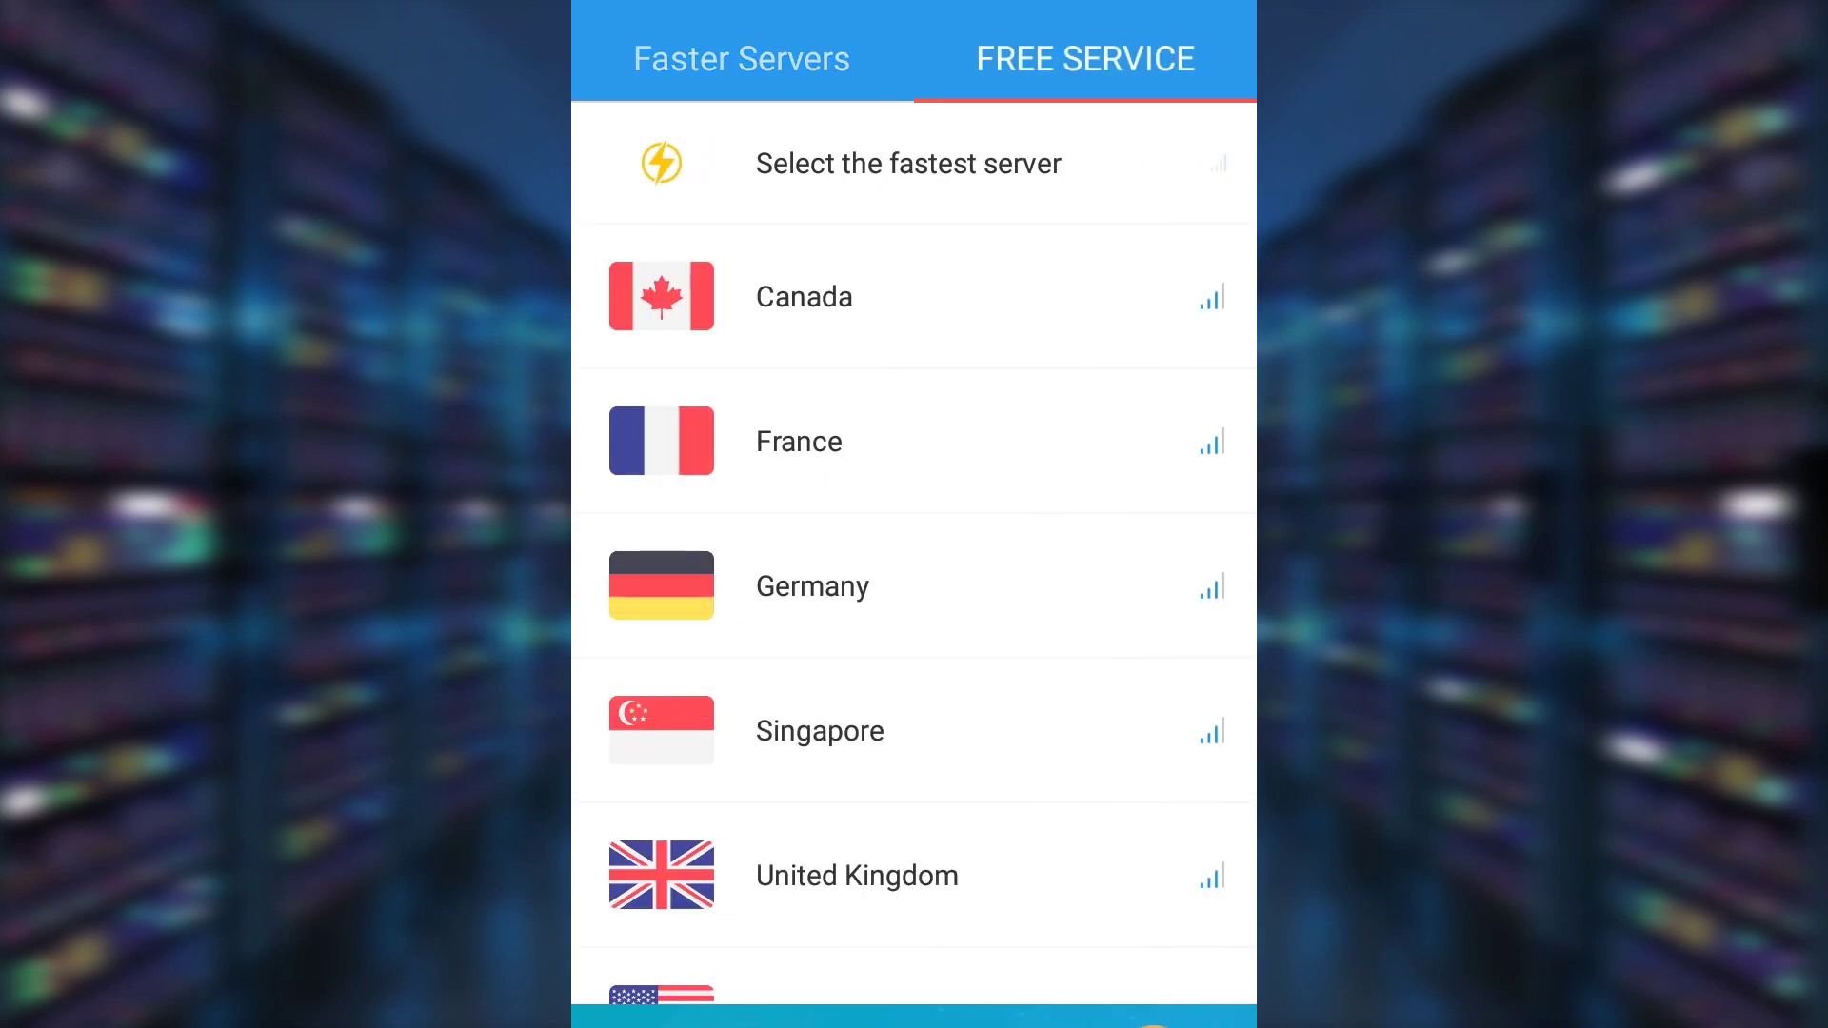
left_click(914, 585)
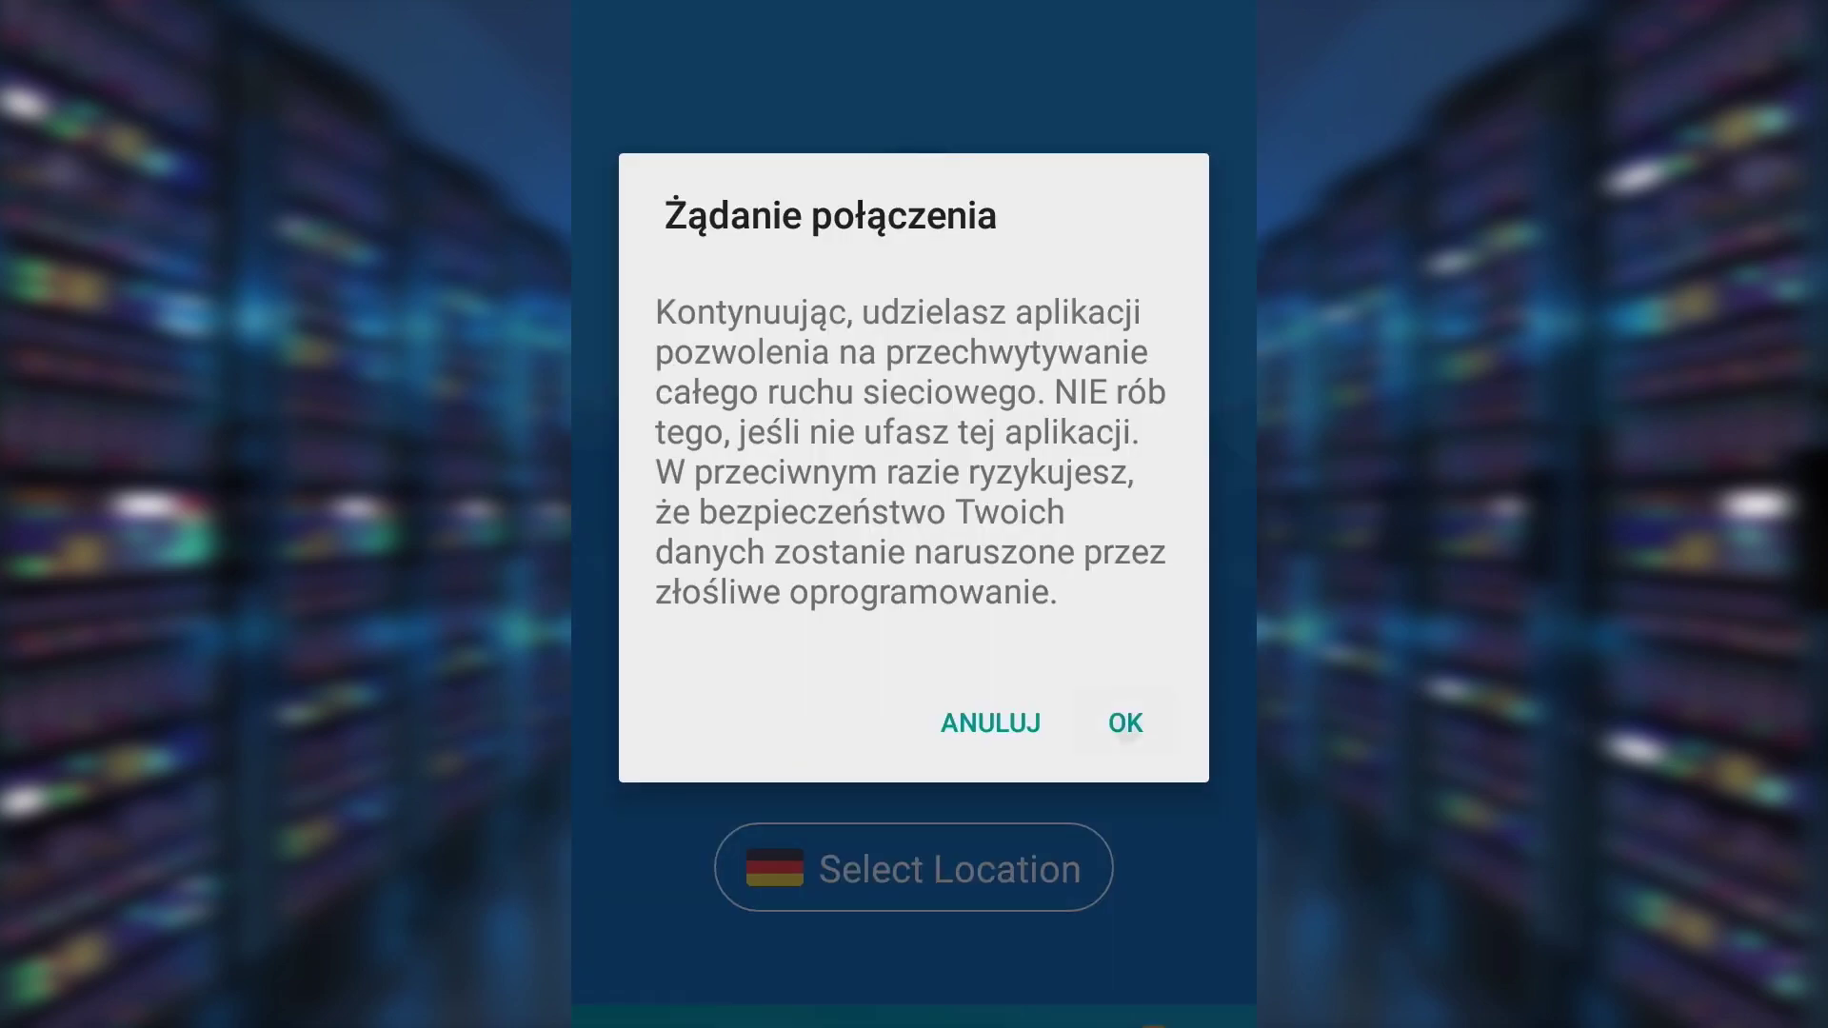
left_click(1127, 723)
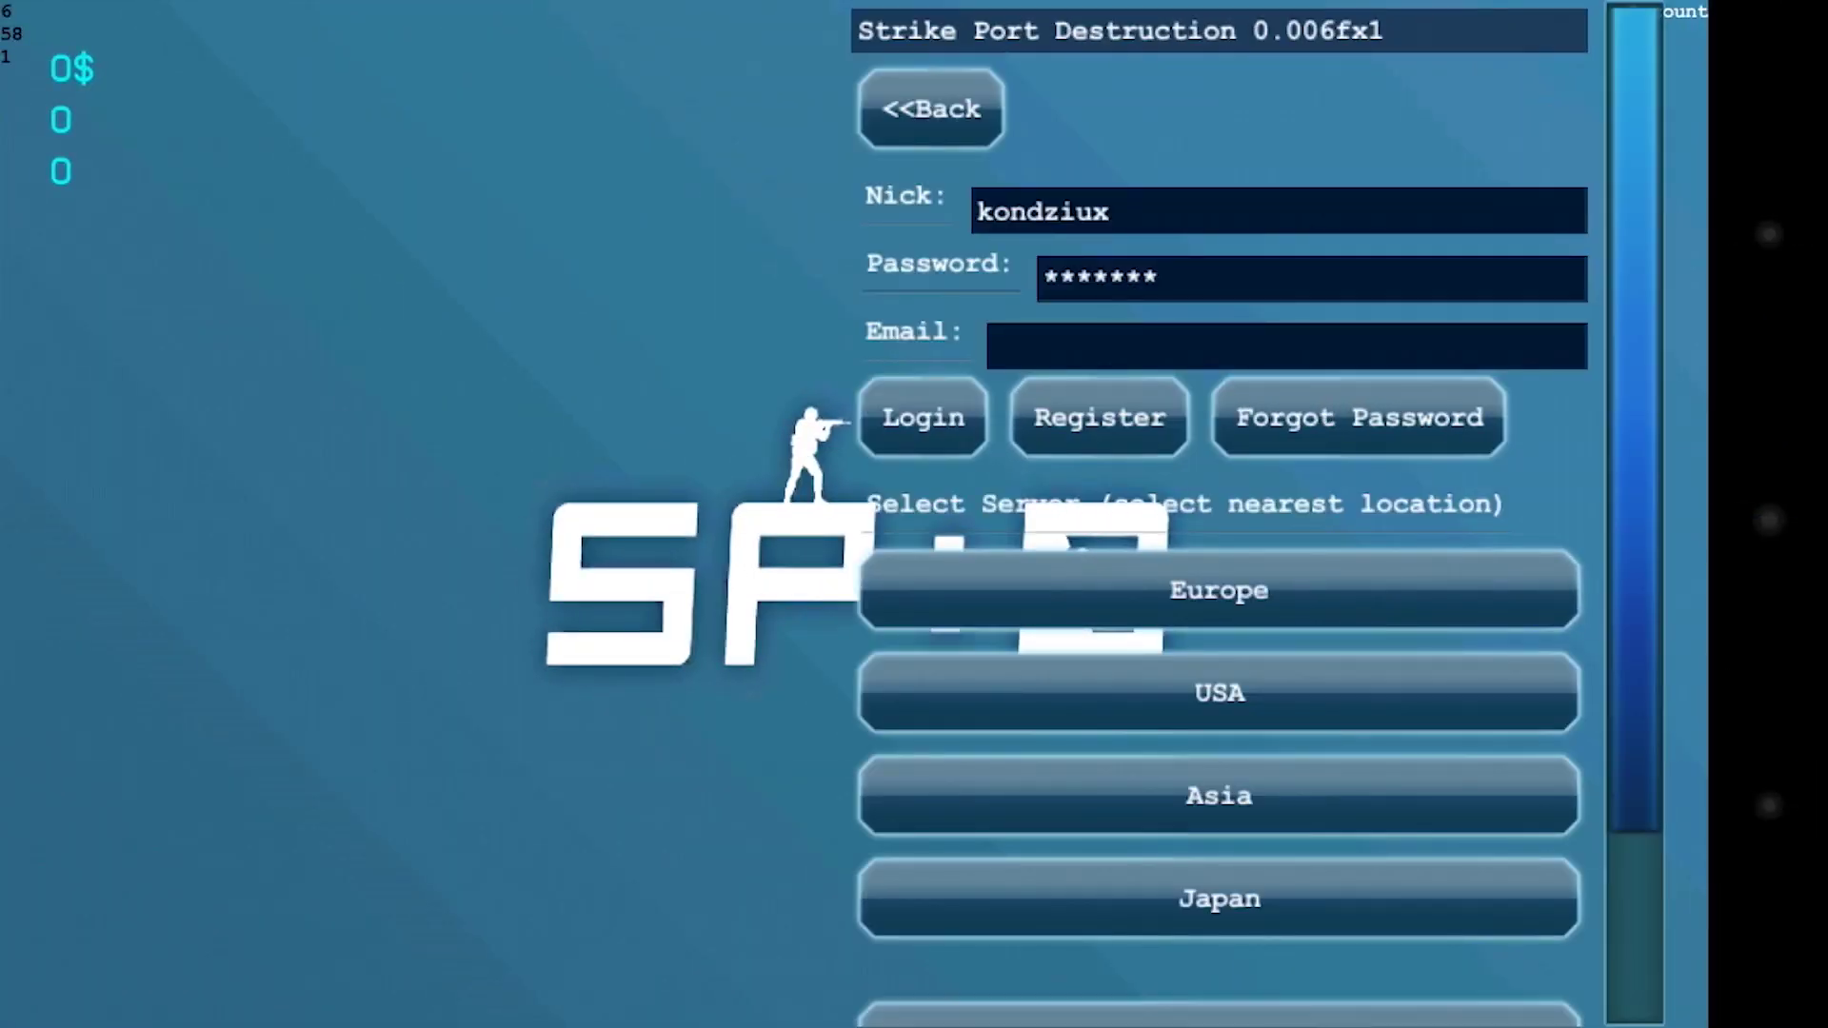
Log in to the game and connect to the Europe server
left_click(924, 418)
left_click(1218, 519)
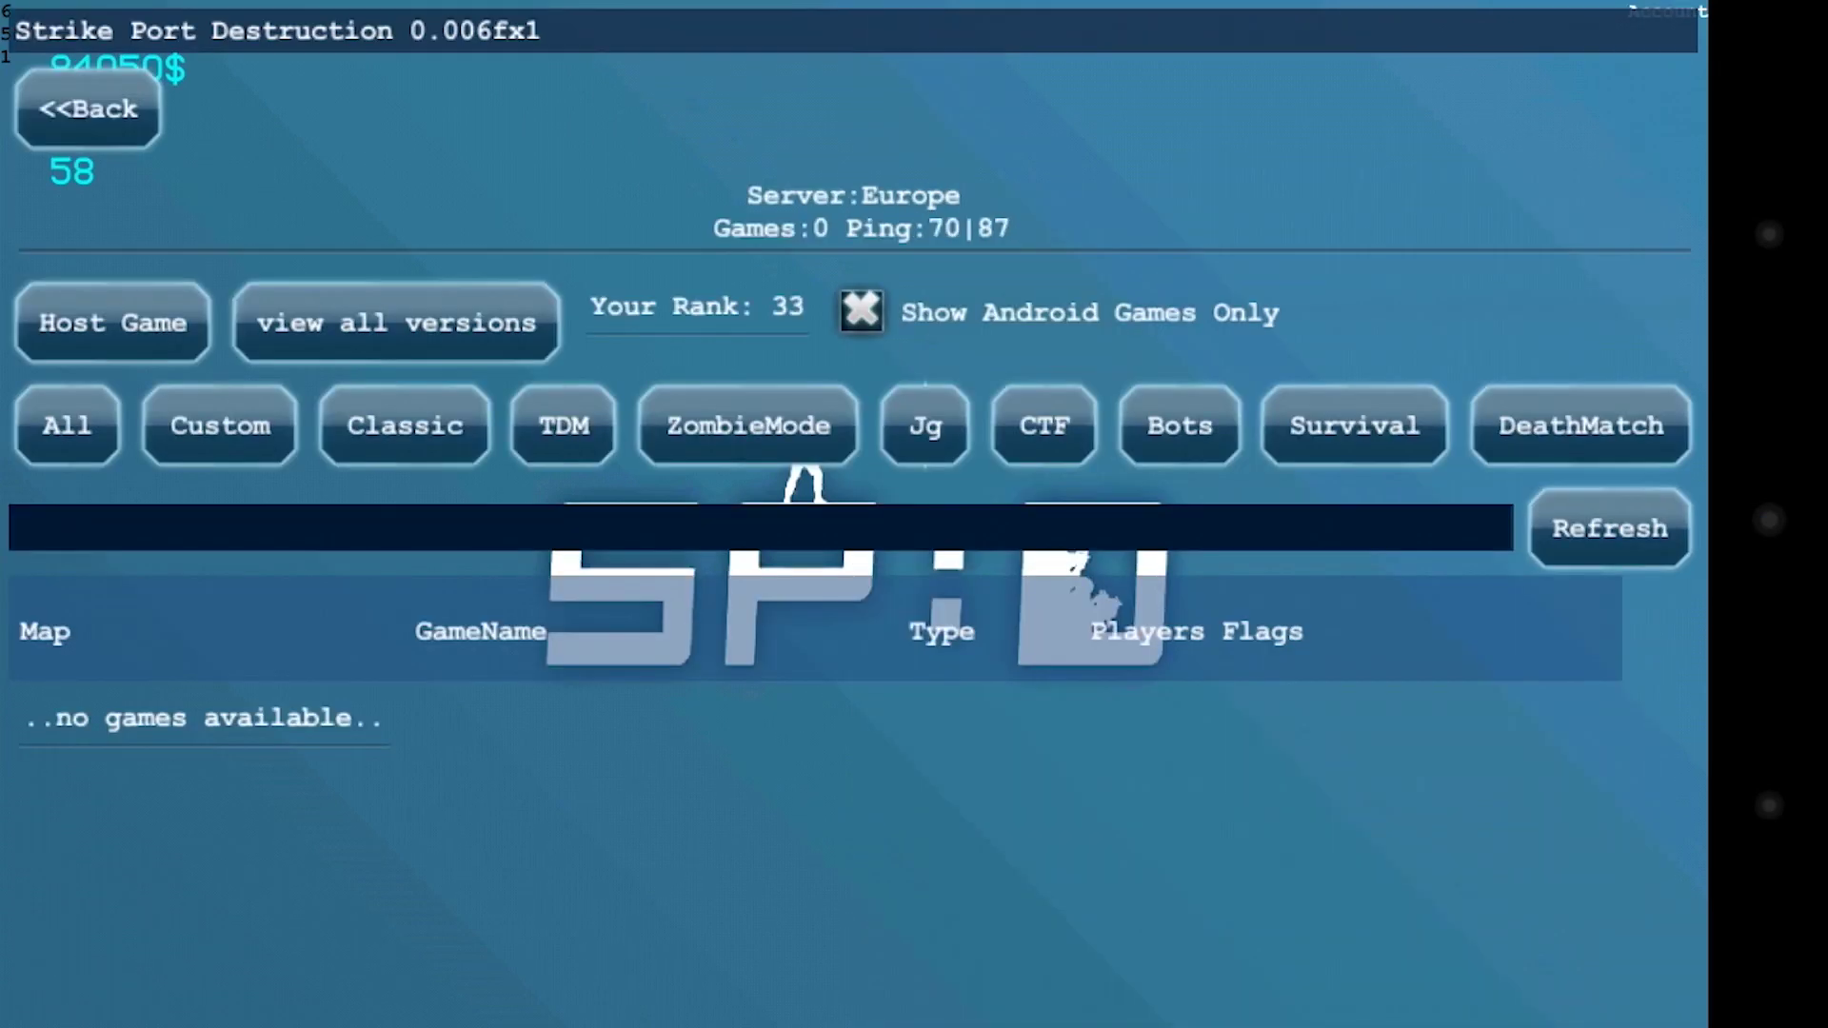
left_click(1608, 529)
Host a new game with a chosen game type on the dust2 map
left_click(113, 323)
left_click(1319, 413)
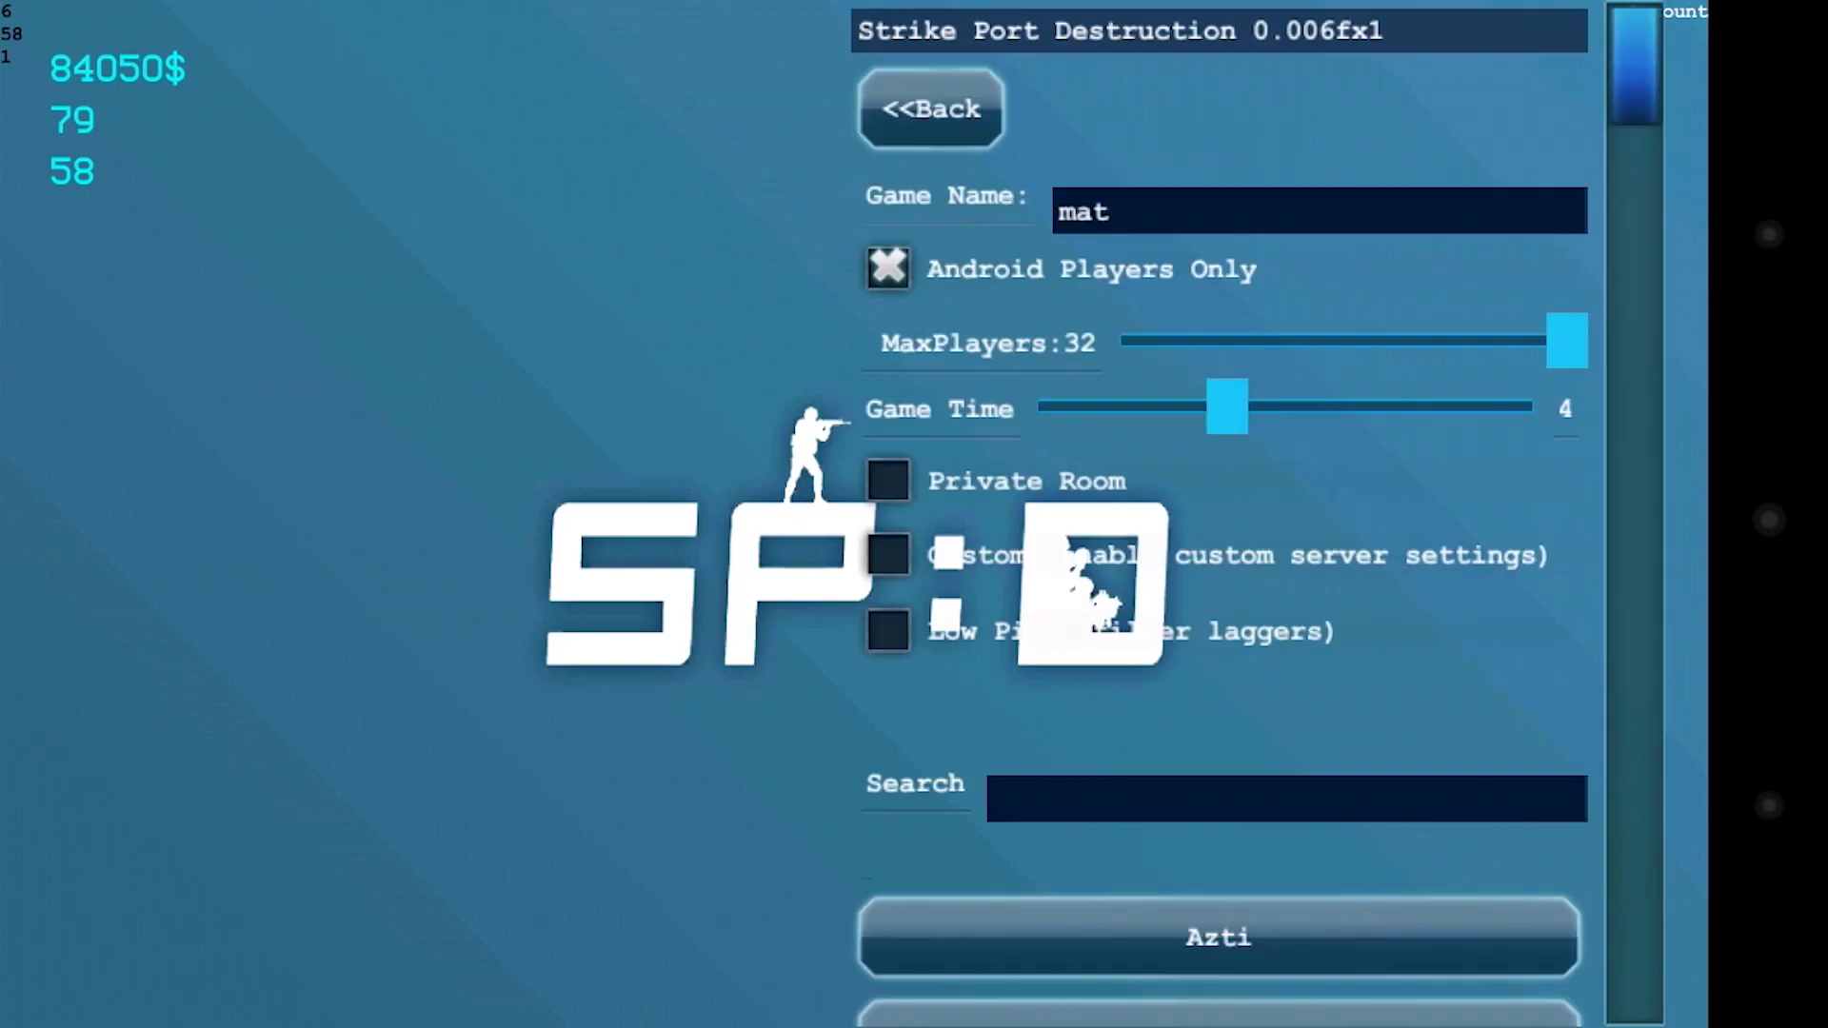
scroll(1221, 715, "down", 3)
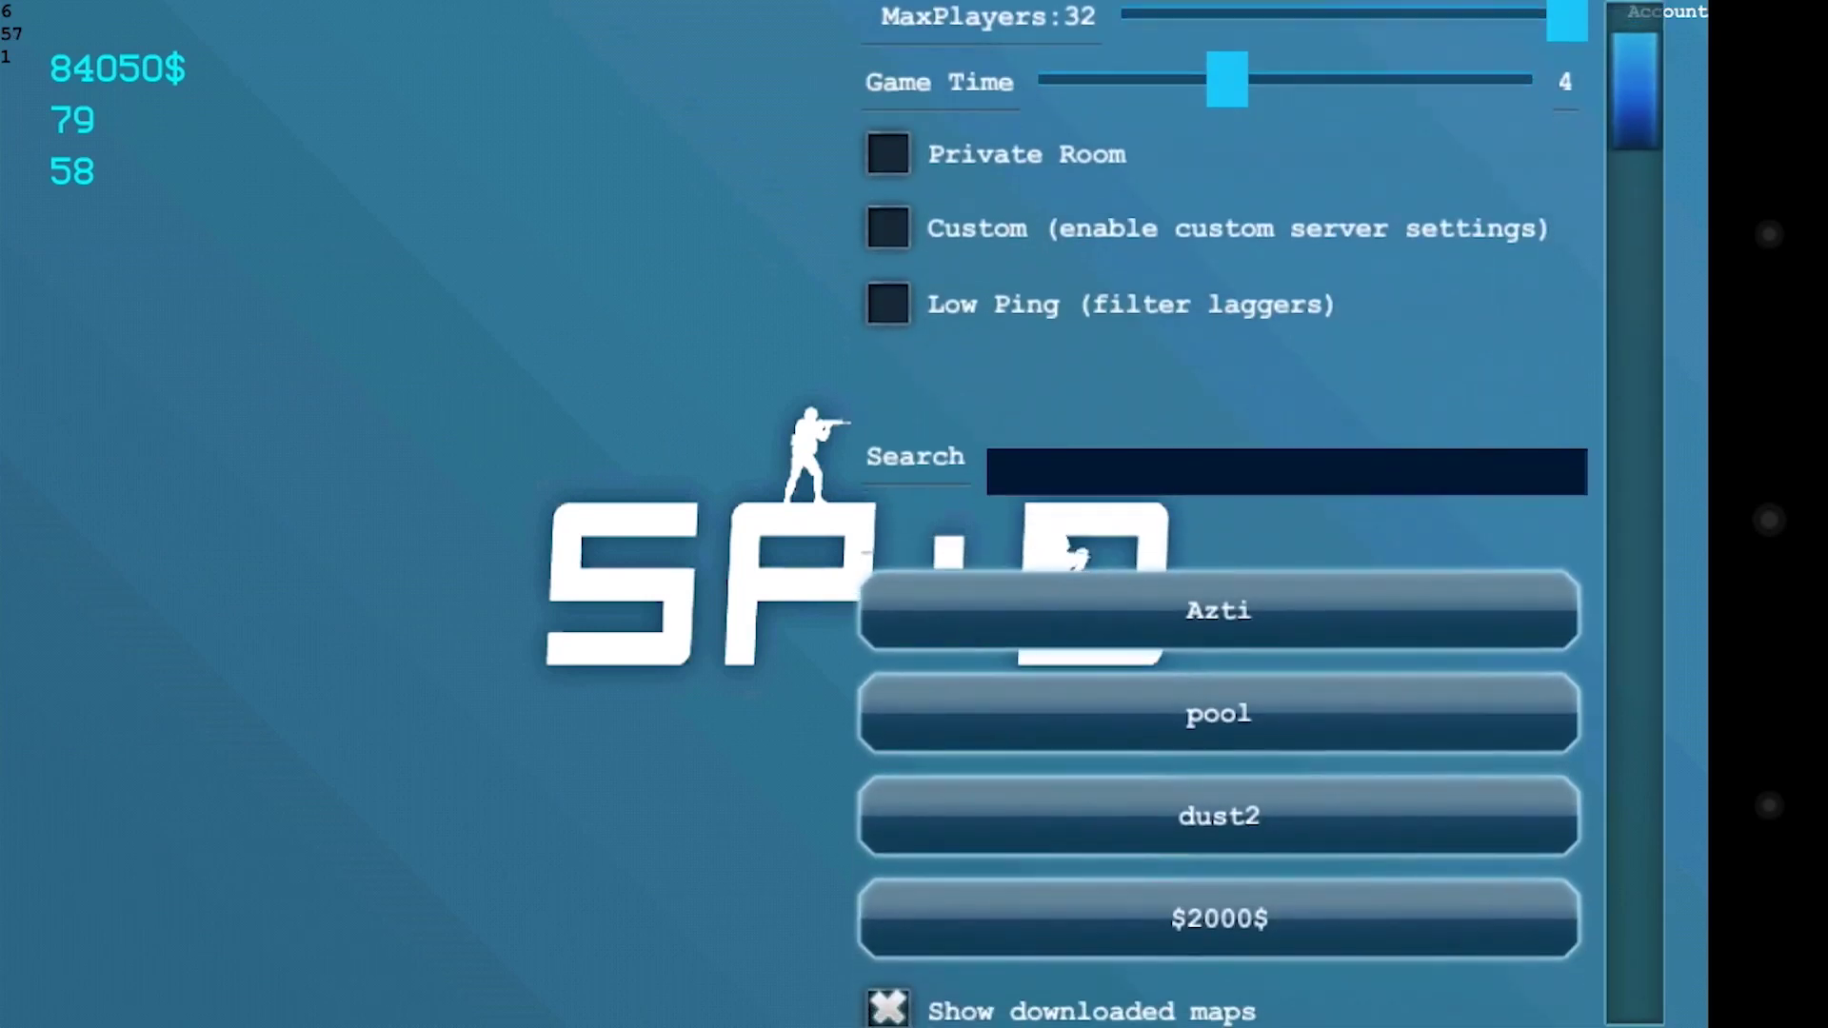
left_click(1218, 598)
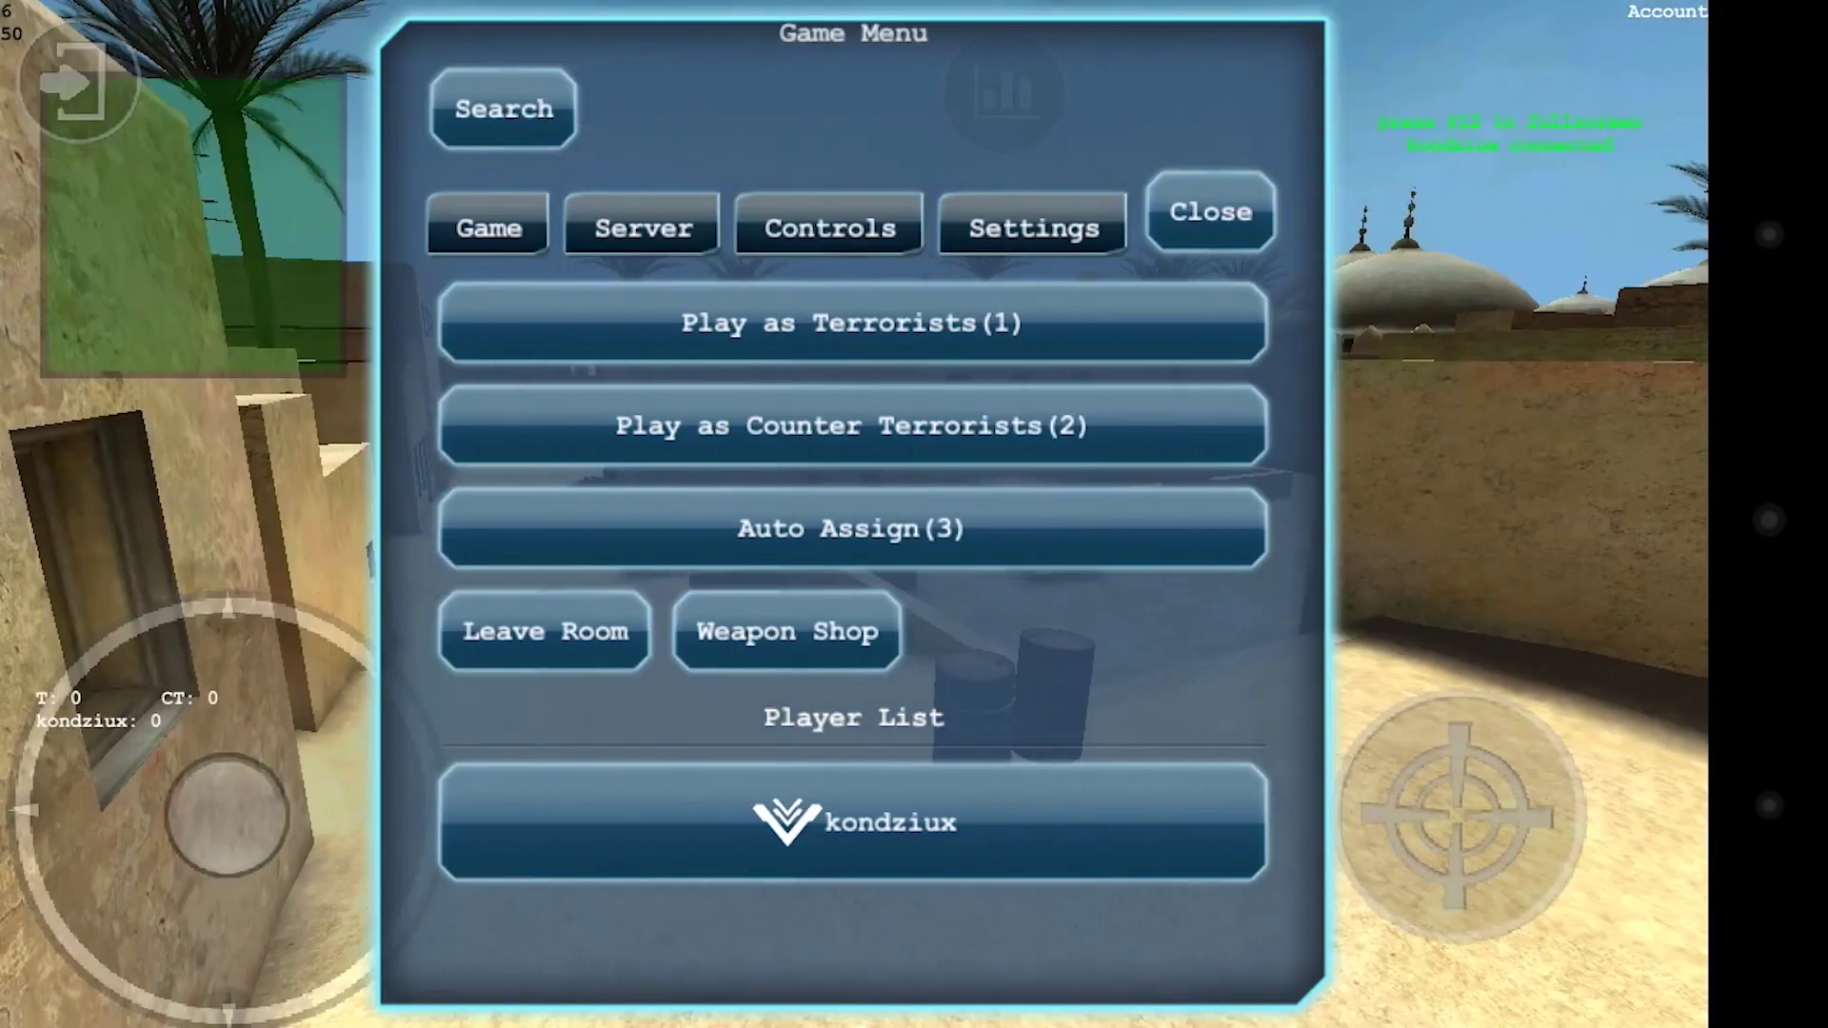
Use Auto Assign to join the Counter-Terrorists in the dust2 match
left_click(851, 529)
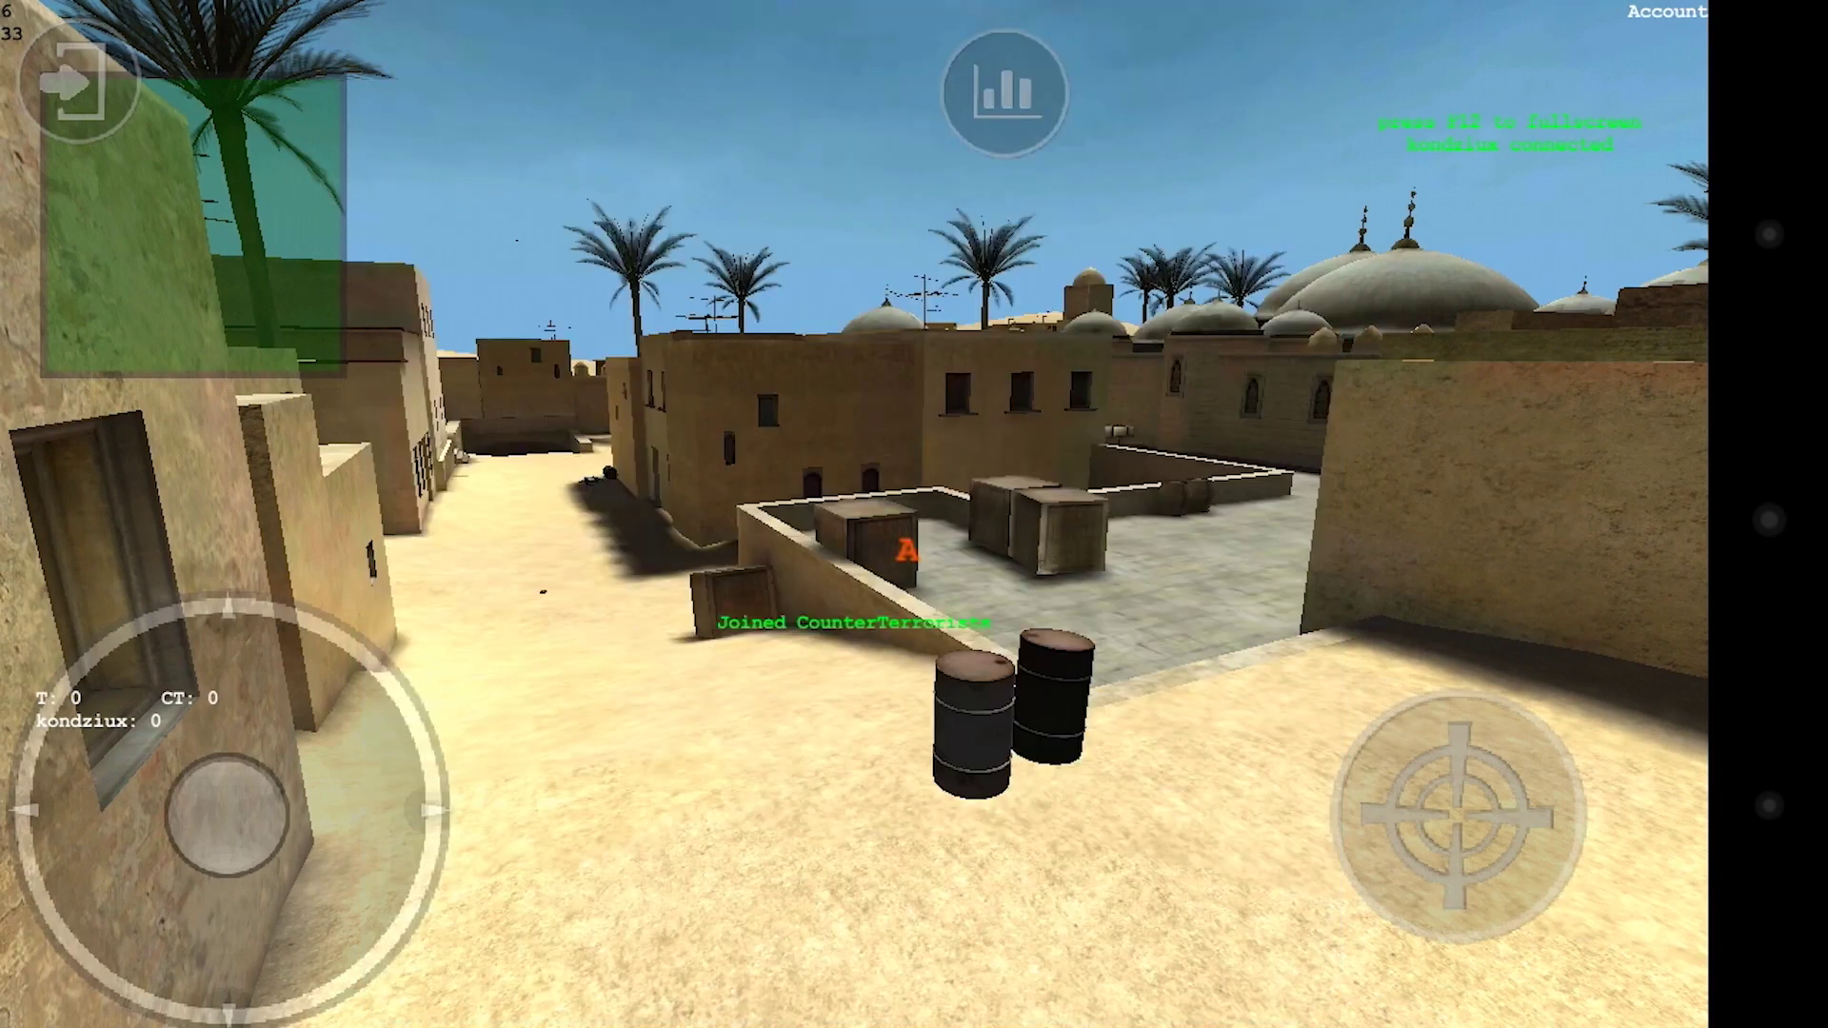